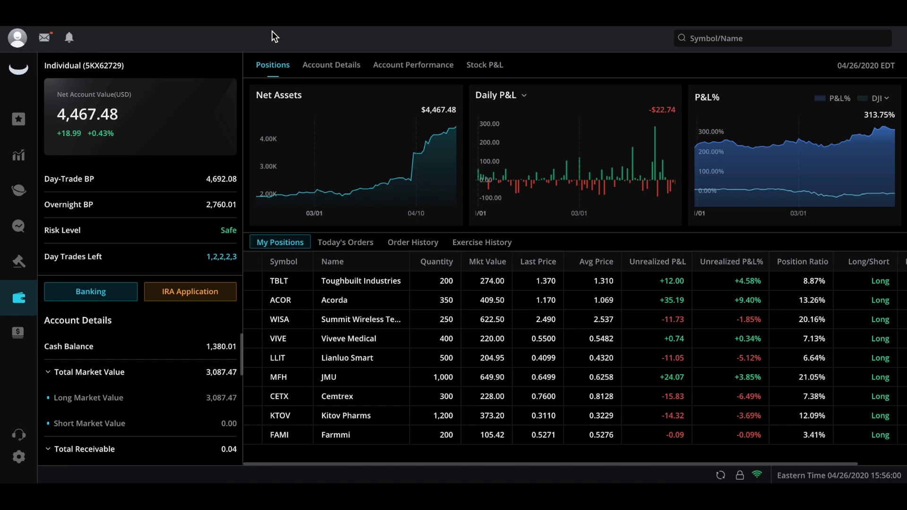
- Collapse the quote details beside the watchlists and open the ACOR price chart
left_click(18, 122)
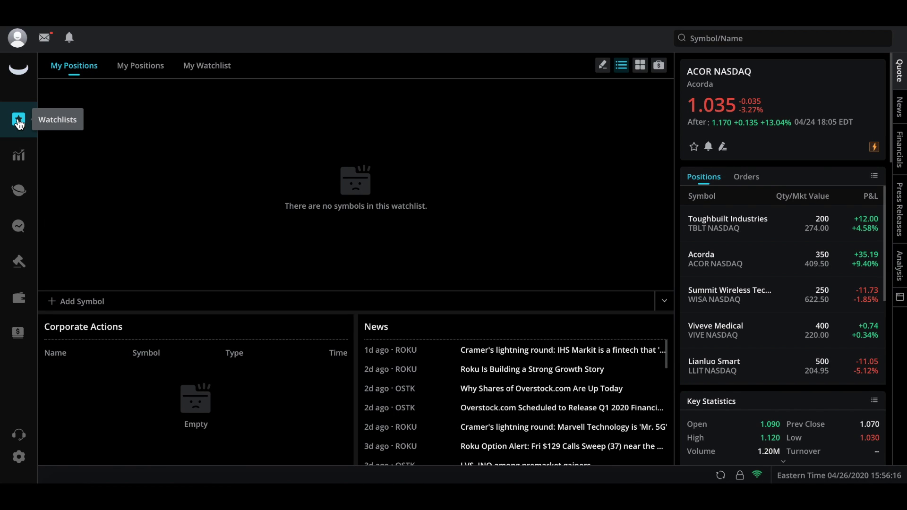
left_click(900, 71)
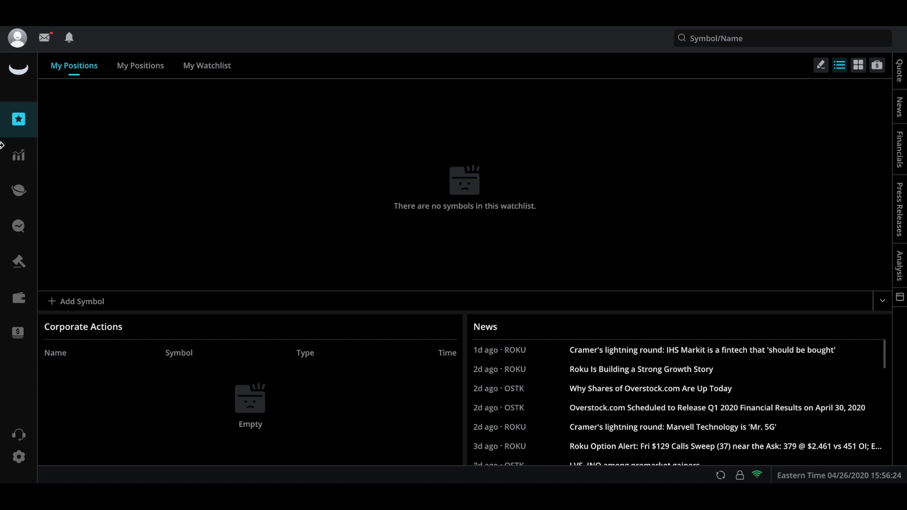
left_click(18, 159)
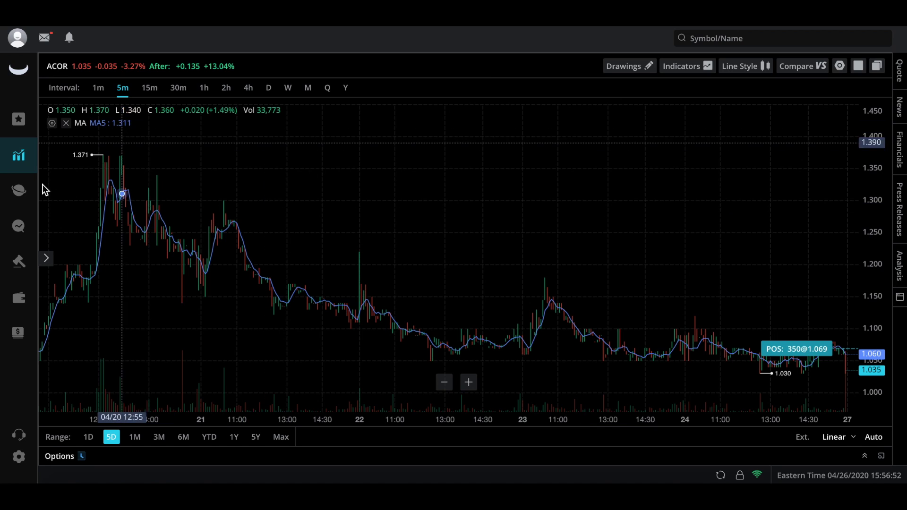
- Look through the markets overview, the stock screener, the Normal and Stock trading boards, and the brokerage account's positions overview
left_click(19, 192)
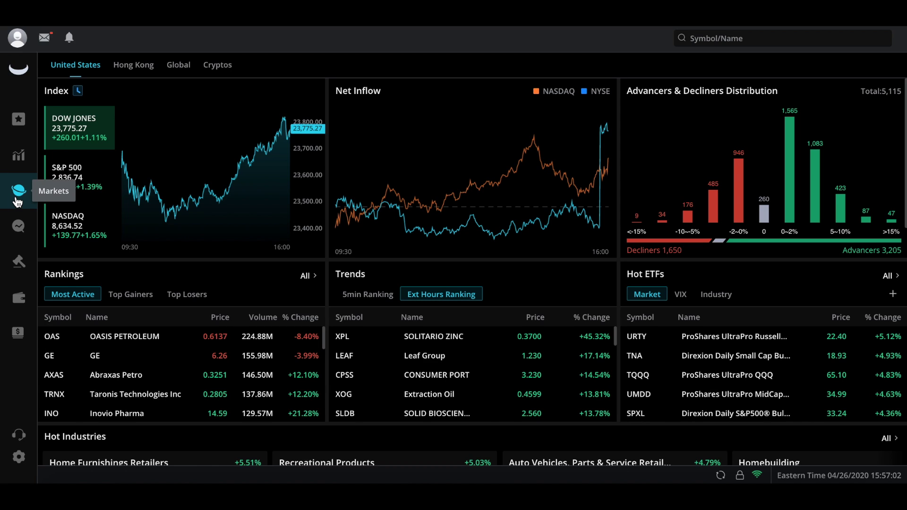
left_click(19, 231)
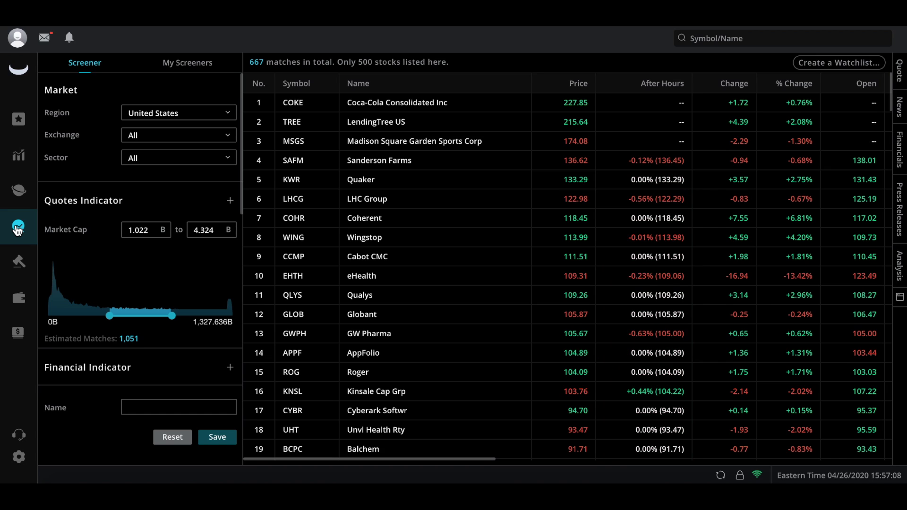
left_click(19, 262)
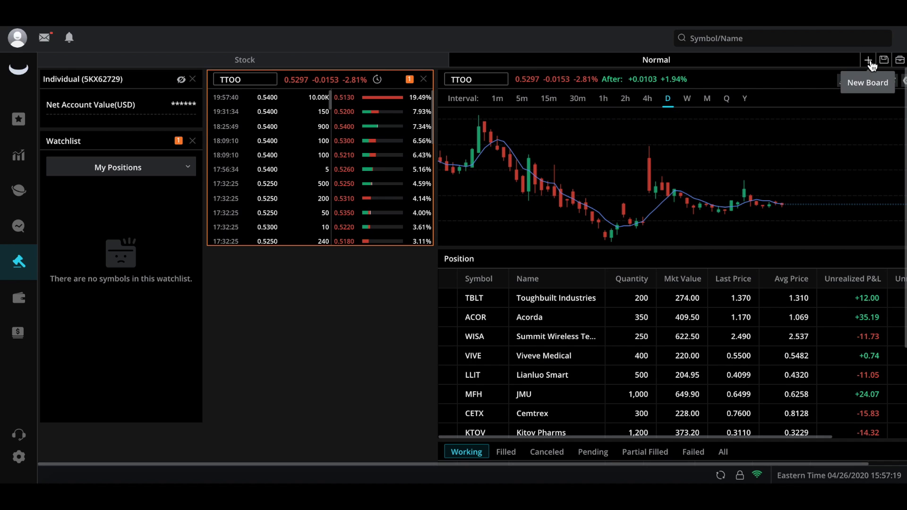
mouse_move(364, 66)
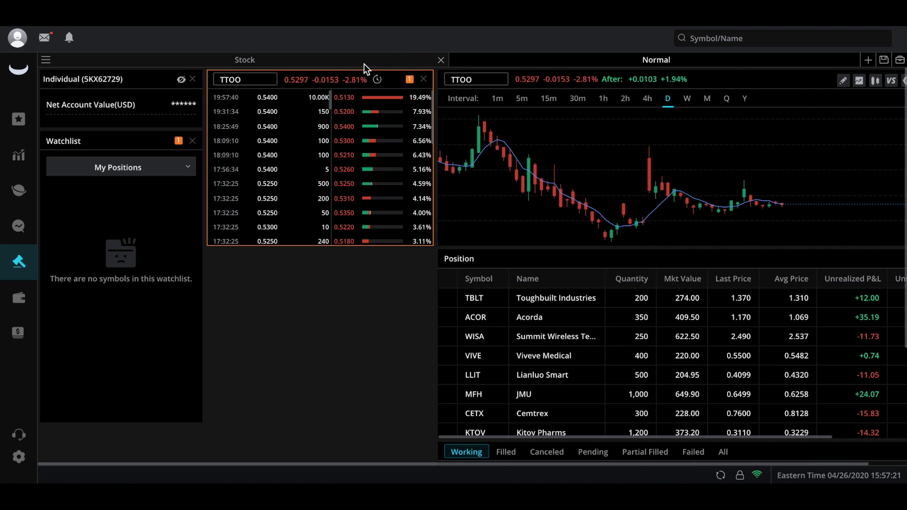
left_click(542, 62)
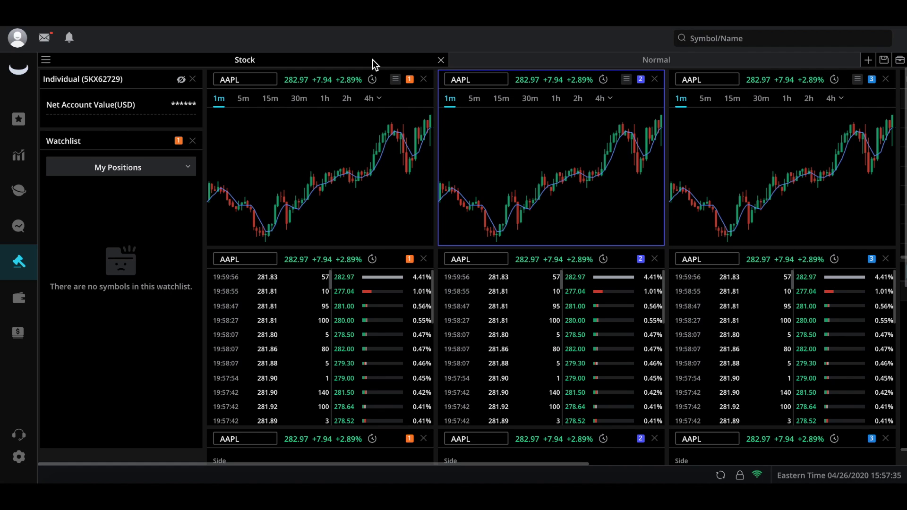
left_click(19, 303)
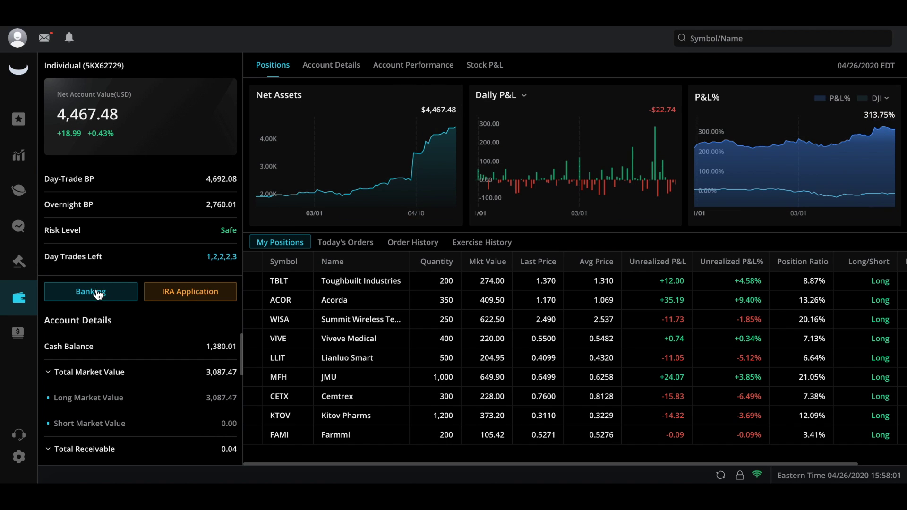
- Open the US stocks paper trading workspace and examine its available General and Stock widgets
left_click(26, 338)
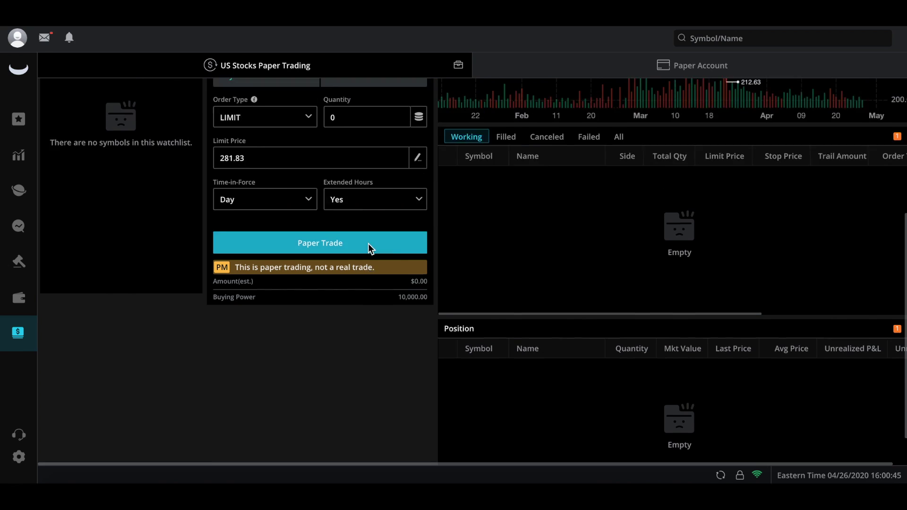
scroll(367, 243, "up", 5)
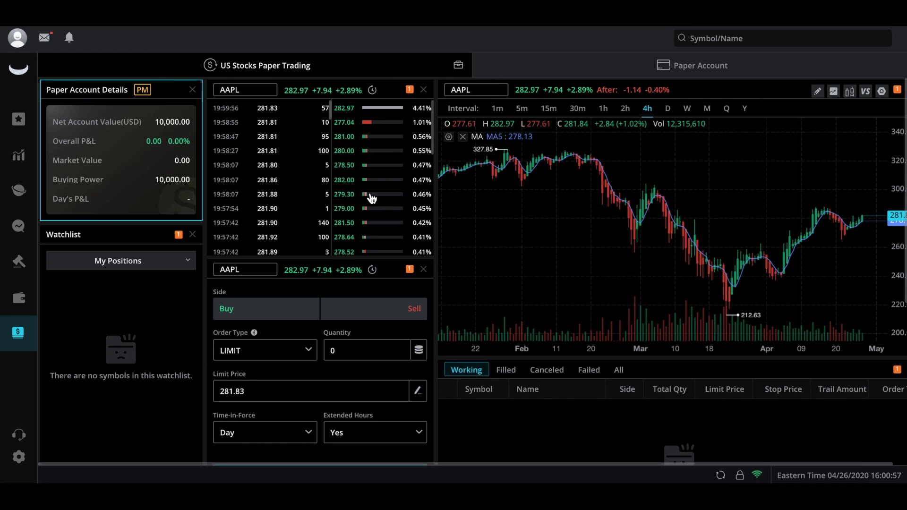
left_click(458, 66)
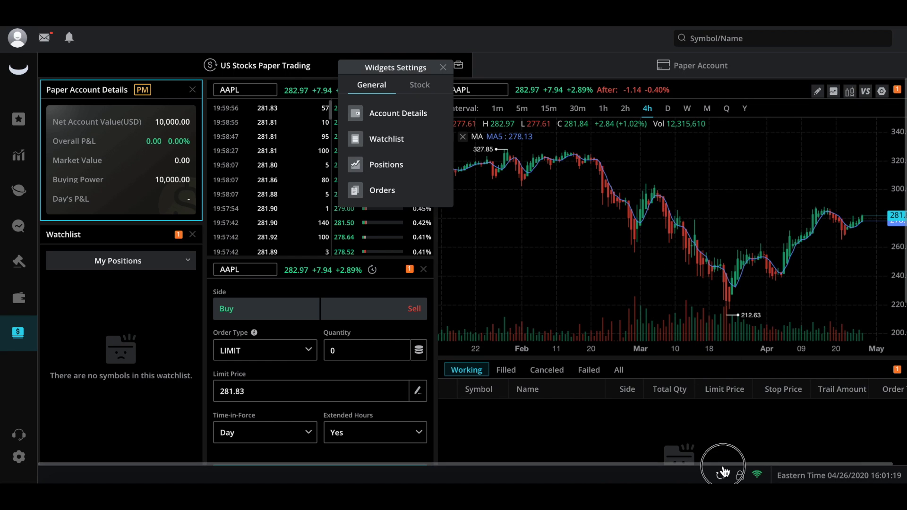
left_click_drag(772, 463, 747, 464)
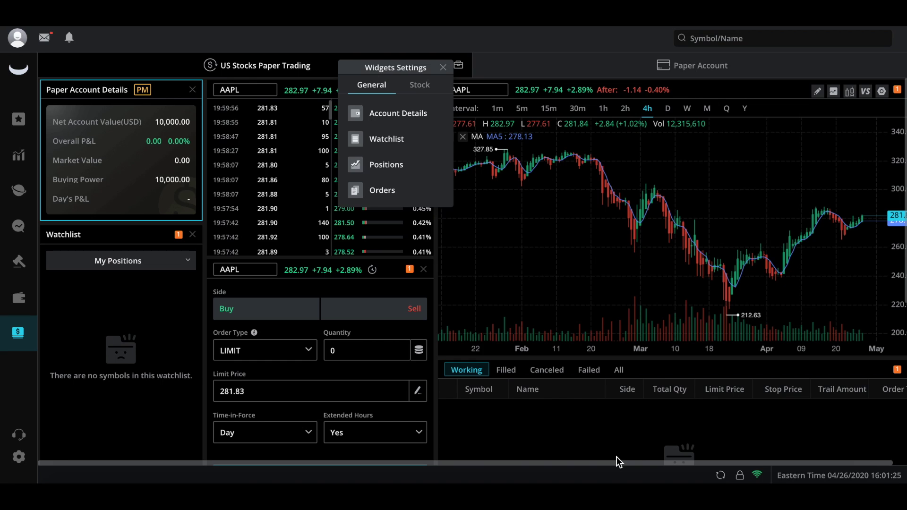
left_click(419, 85)
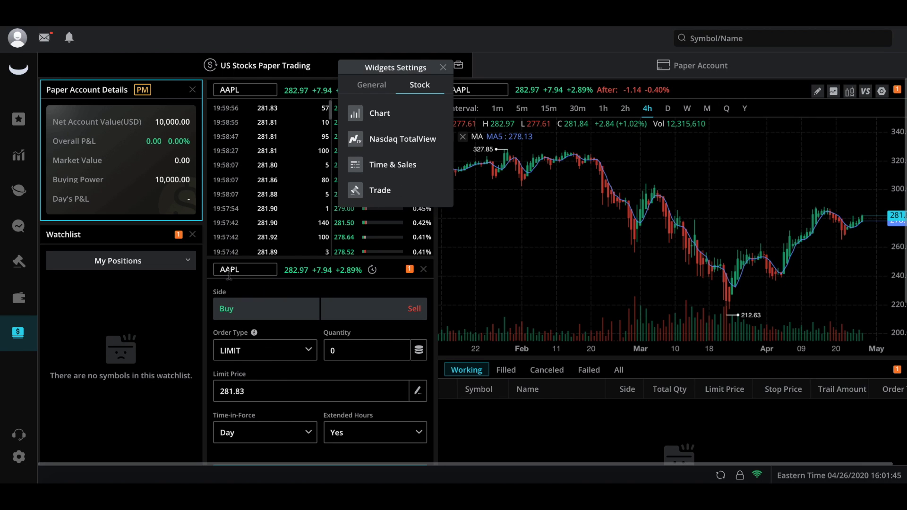
left_click(443, 68)
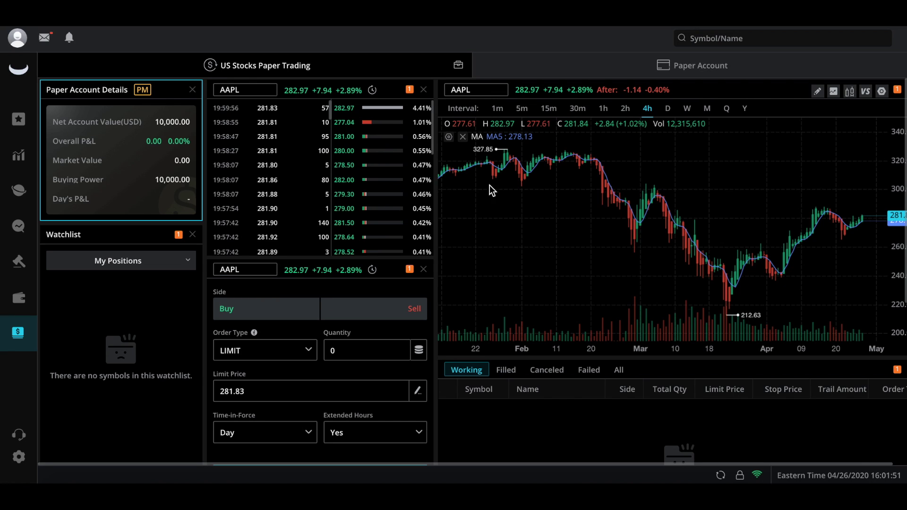
- Change the symbol in the paper trading order ticket to BA (Boeing)
left_click(244, 270)
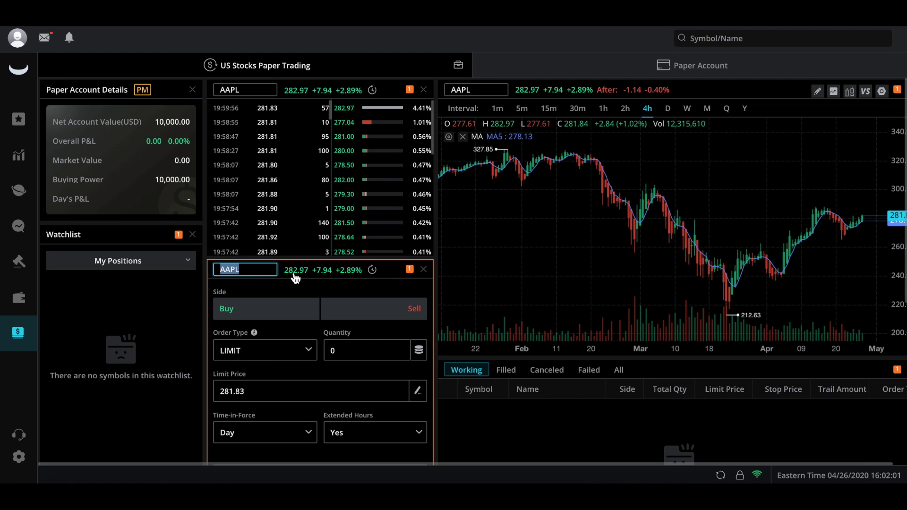
type("BA")
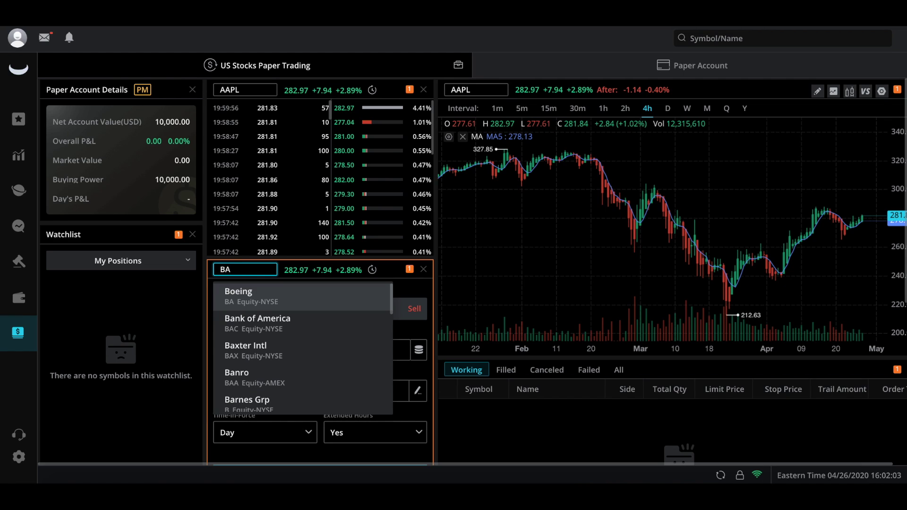
key("Return")
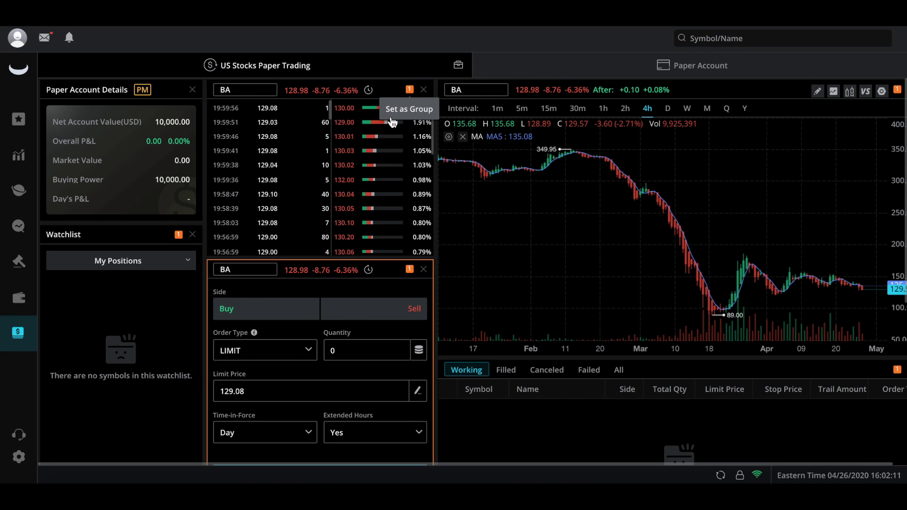
- Examine the symbol fields of the linked order ticket, time and sales, and chart widgets, and the group options that link them
left_click(245, 270)
left_click(239, 90)
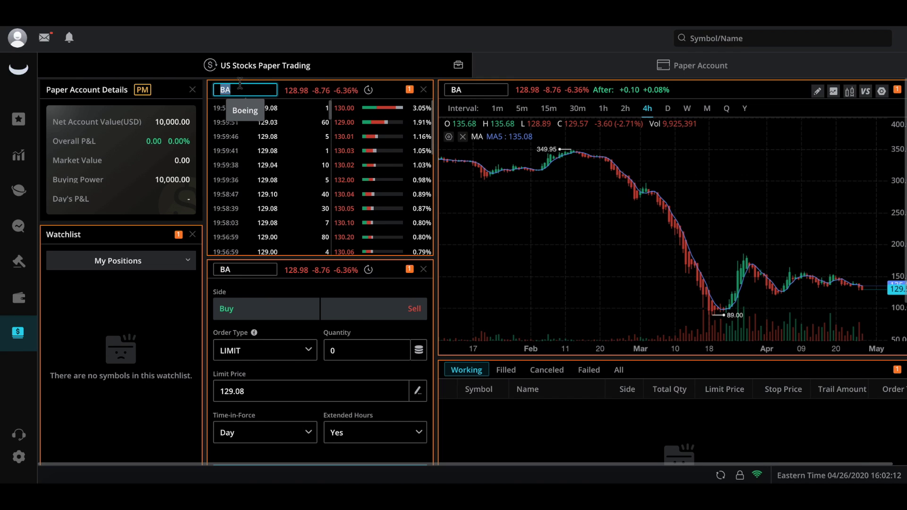
left_click(480, 89)
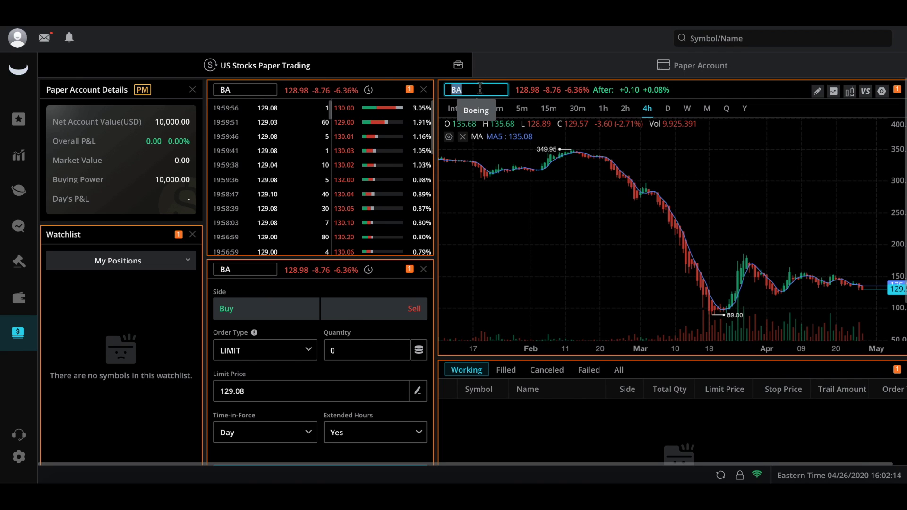
left_click(410, 270)
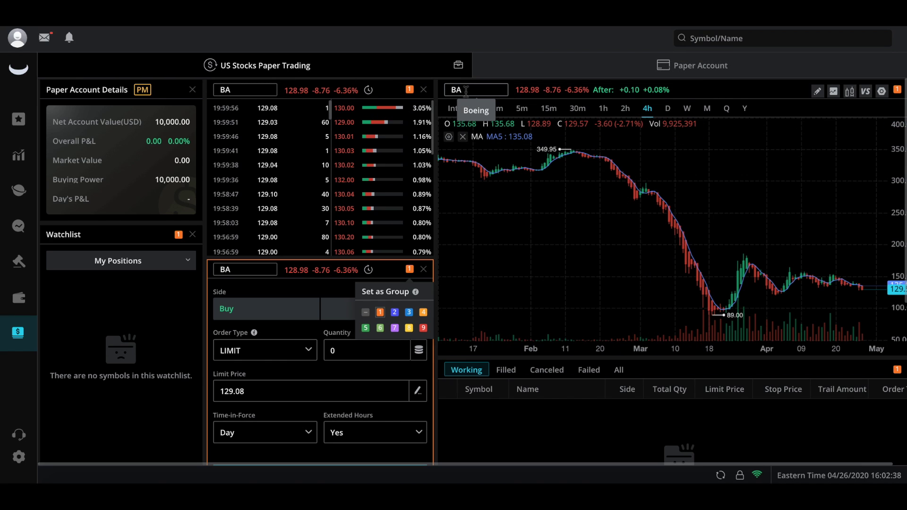
left_click(255, 268)
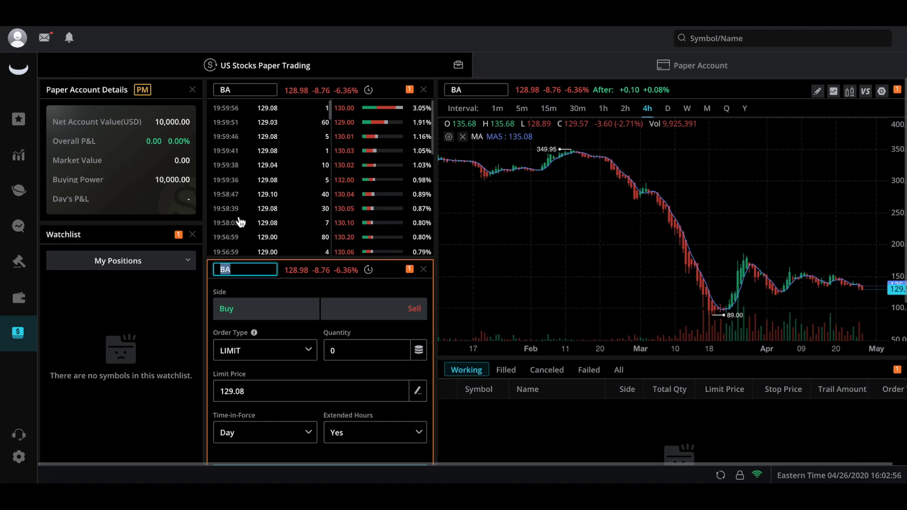
mouse_move(206, 224)
left_mouse_down()
mouse_move(170, 229)
mouse_move(206, 224)
left_mouse_up()
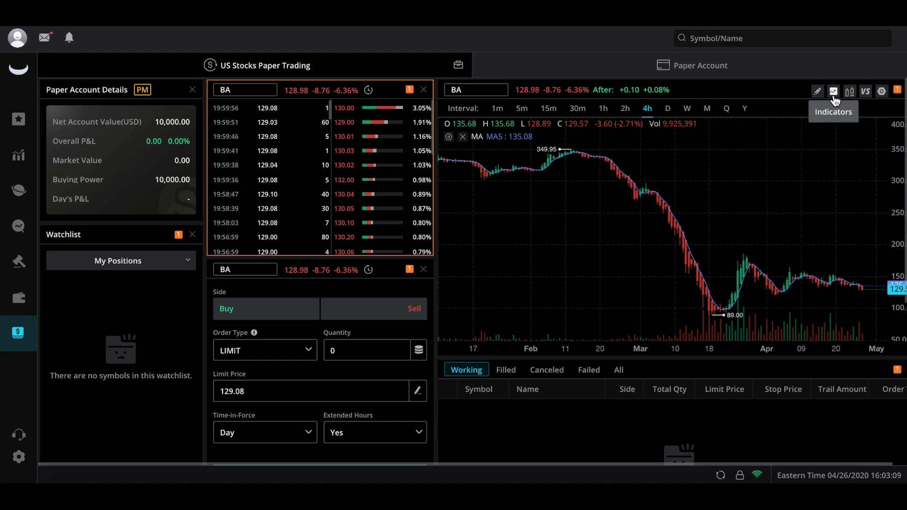
- Try the Candle, Hollow Candle and Base Line styles on the BA chart and return it to Heikin Ashi
left_click(850, 92)
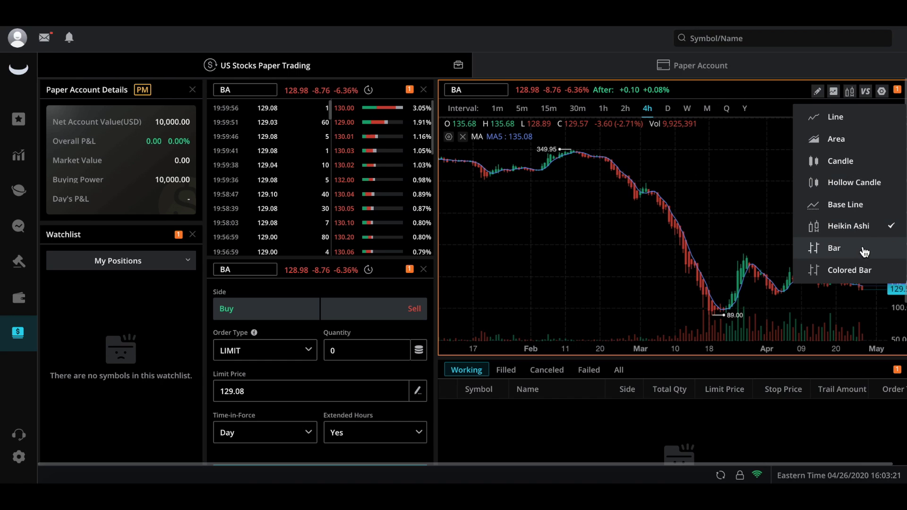
left_click(843, 162)
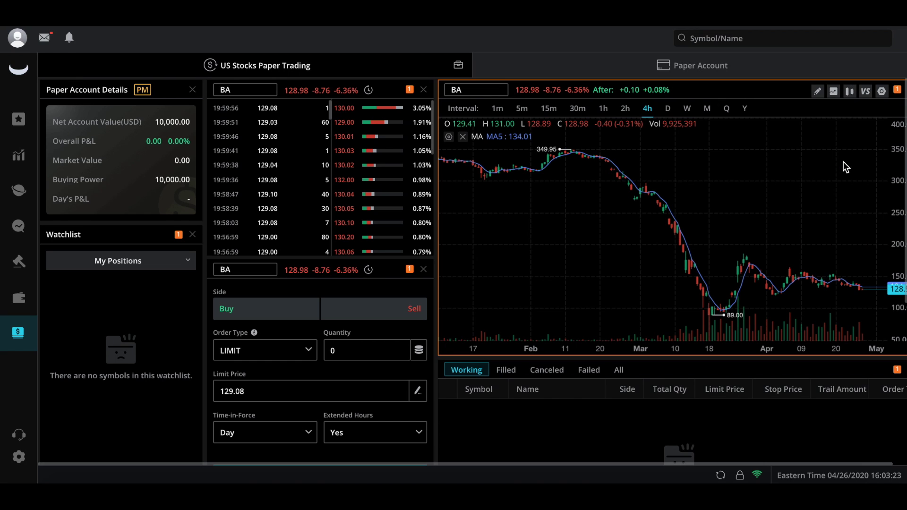
left_click(850, 92)
left_click(851, 182)
left_click(850, 91)
left_click(854, 205)
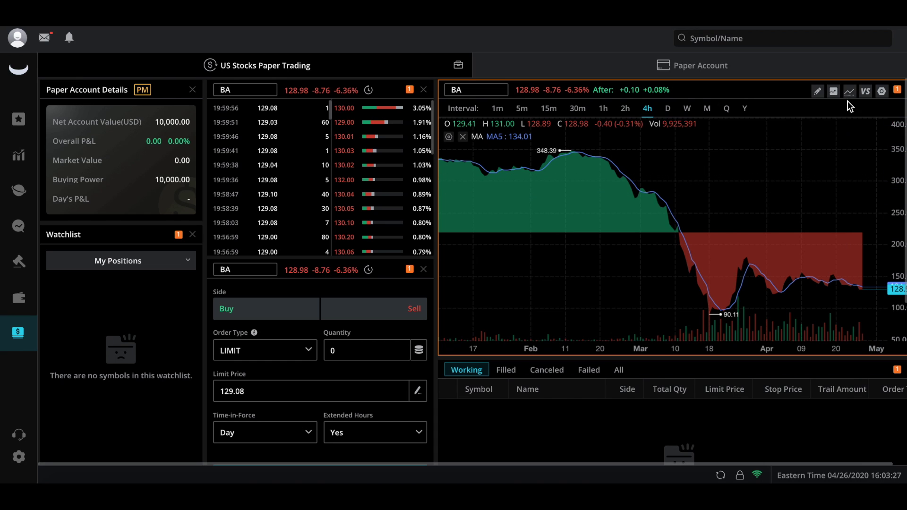
left_click(852, 93)
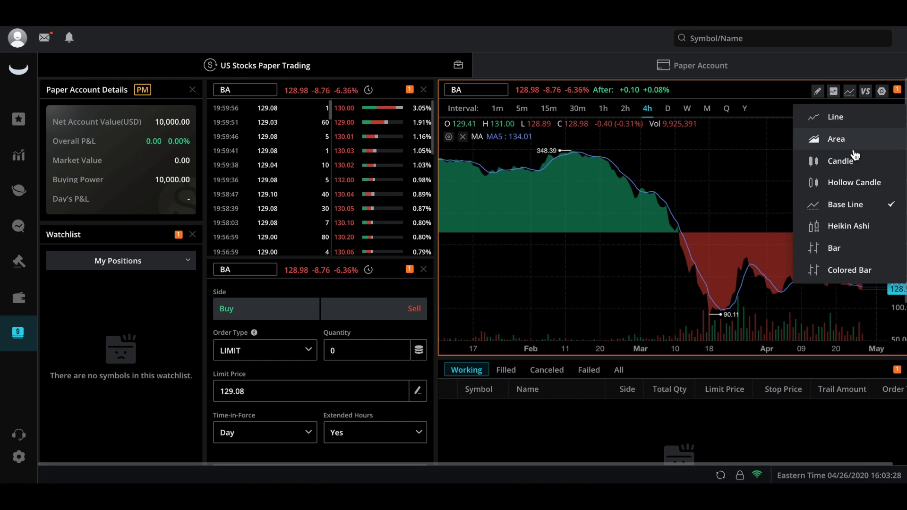
left_click(857, 234)
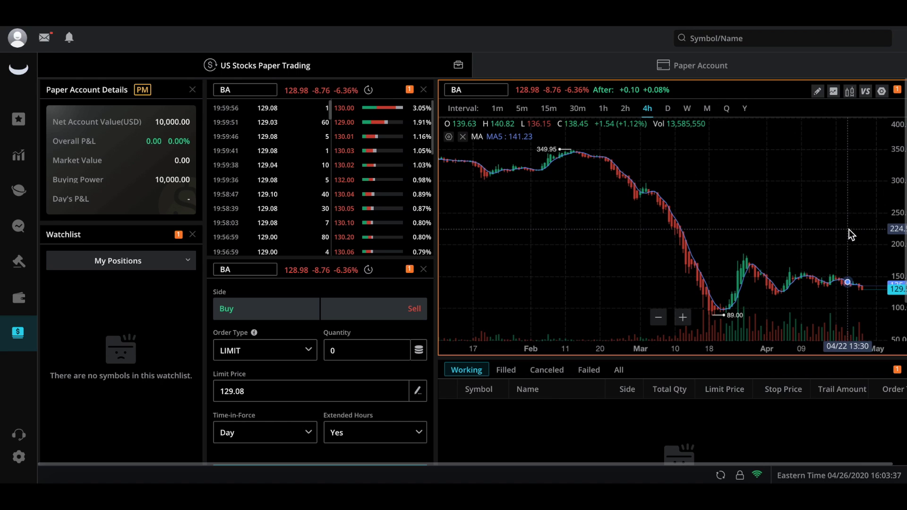
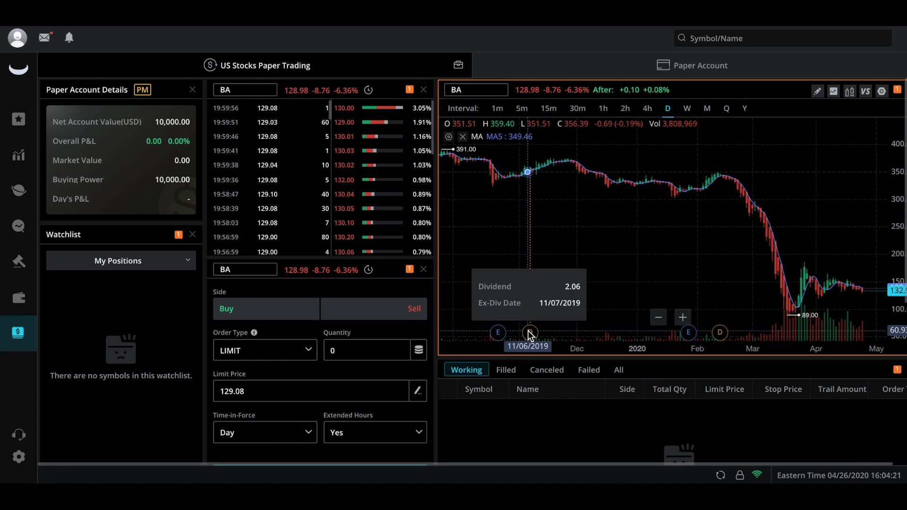
- Compare the paper account's overview with the real brokerage account's positions overview
mouse_move(747, 314)
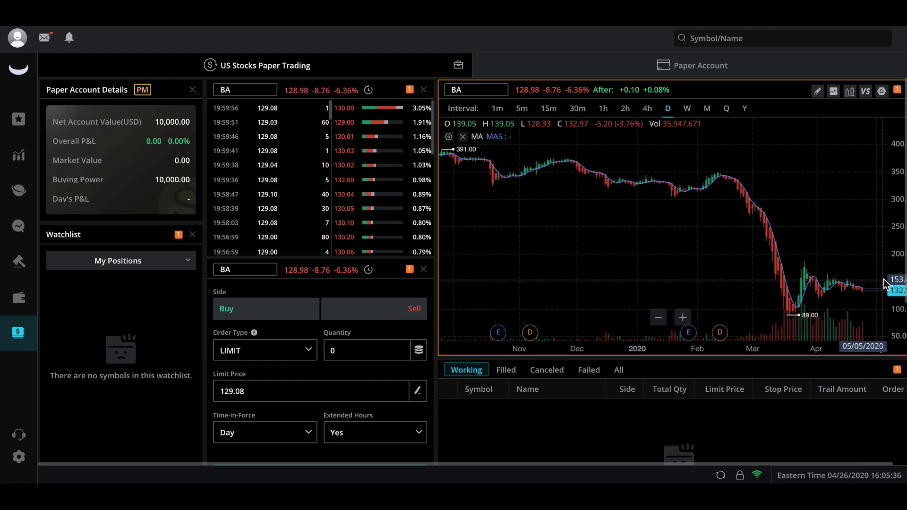
left_click(694, 66)
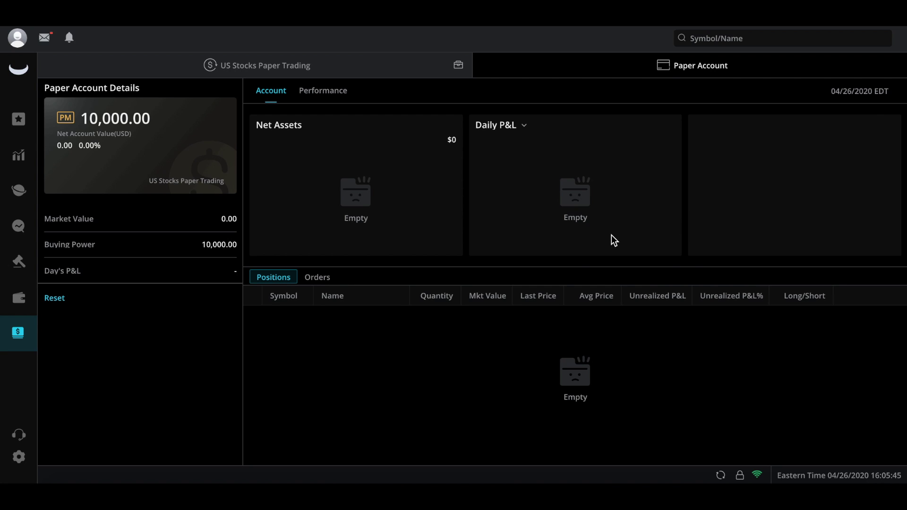
left_click(26, 302)
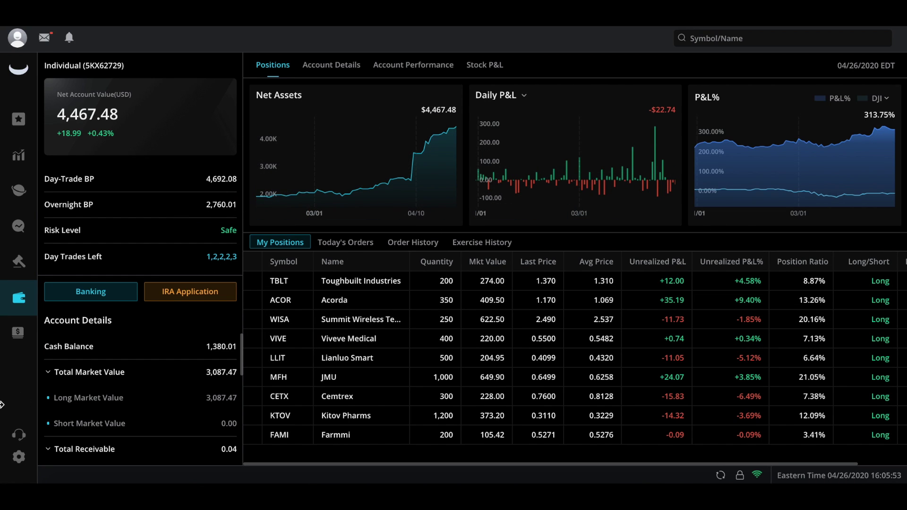
left_click(17, 333)
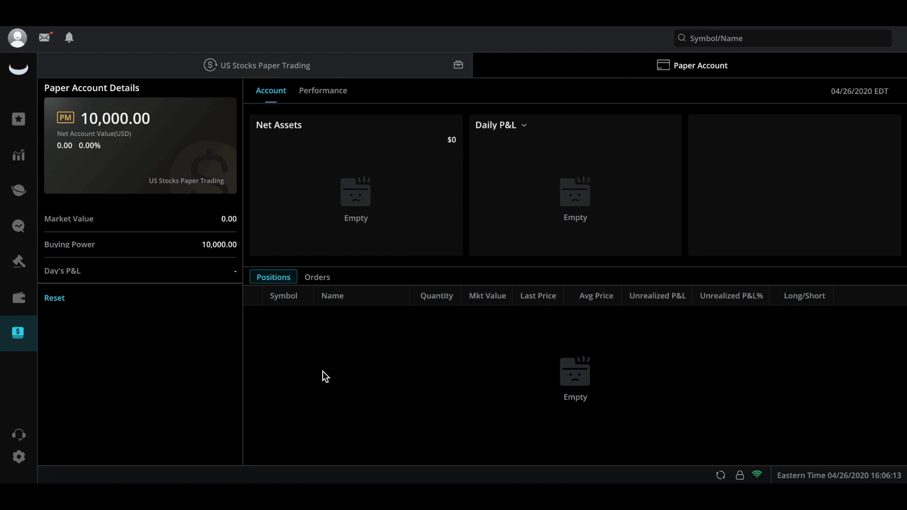
left_click(19, 300)
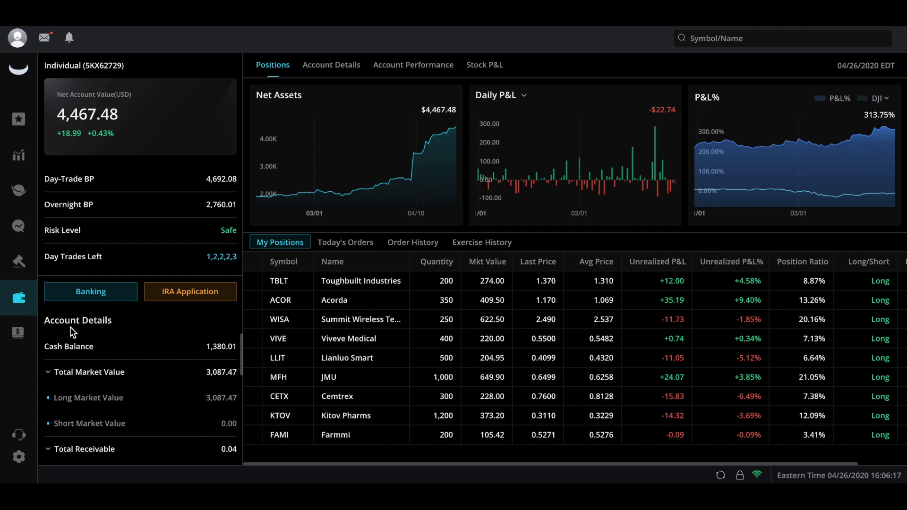
left_click(17, 335)
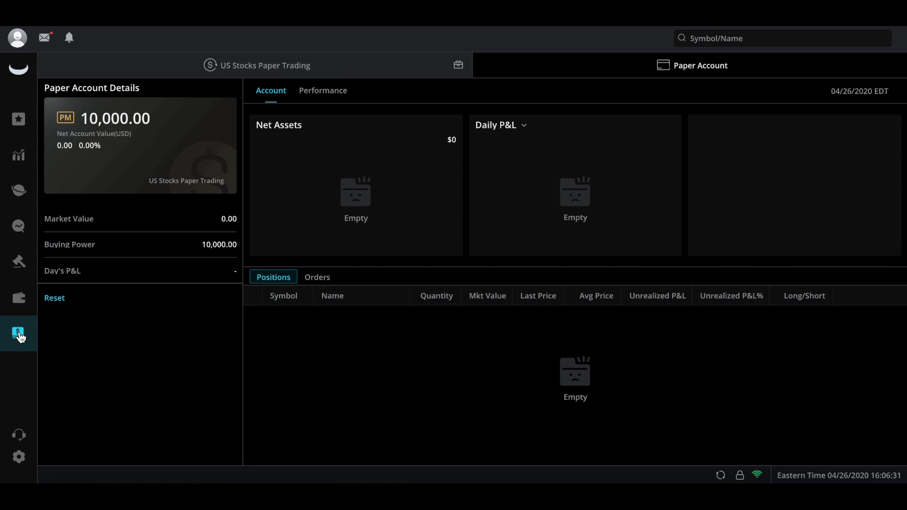
left_click(19, 302)
- Revisit the paper trading workspace and the paper account overview, and return to the real brokerage account
left_click(269, 66)
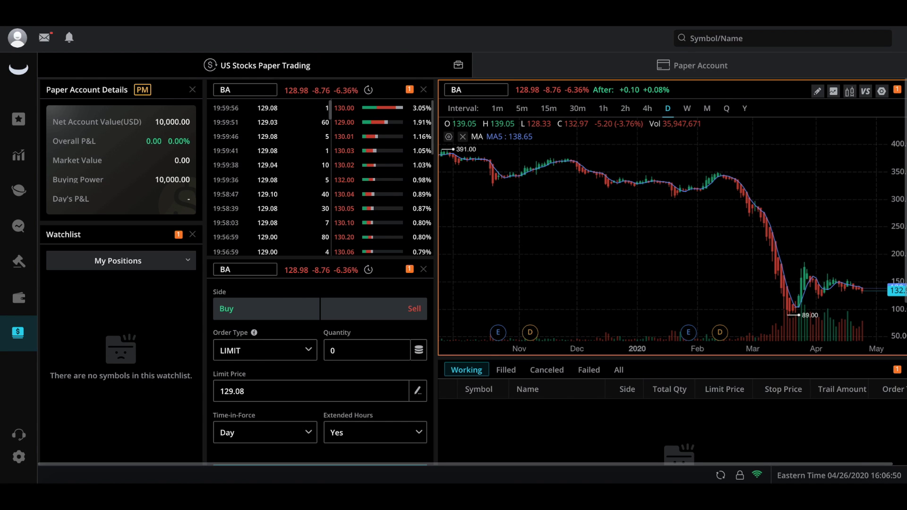
left_click(593, 64)
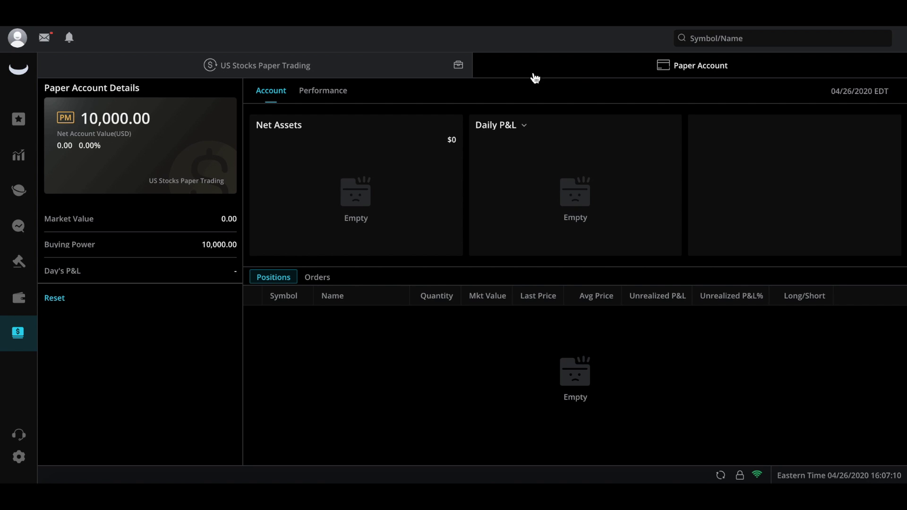
left_click(318, 66)
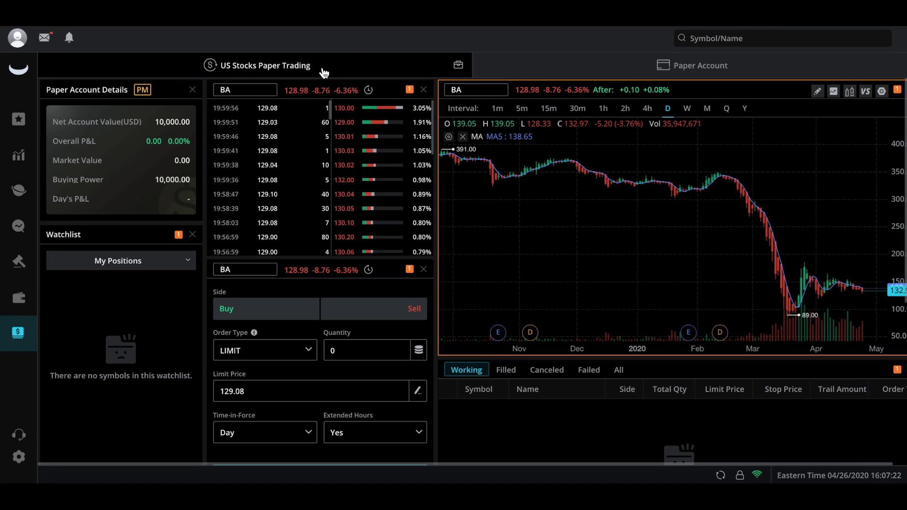
left_click(18, 298)
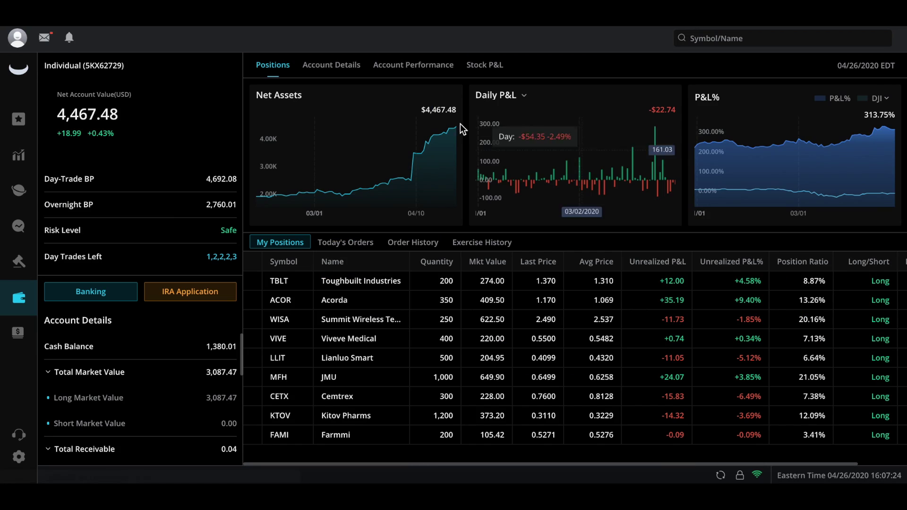